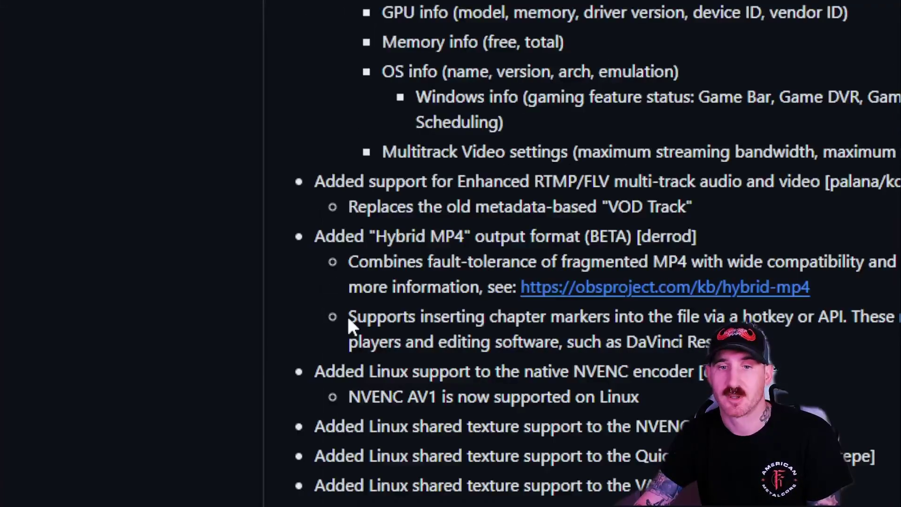
# Highlight the Hybrid MP4 chapter-marker and DaVinci Resolve marker notes in the 30.2 release notes, then deselect.
pyautogui.moveTo(348, 319); pyautogui.dragTo(852, 323)
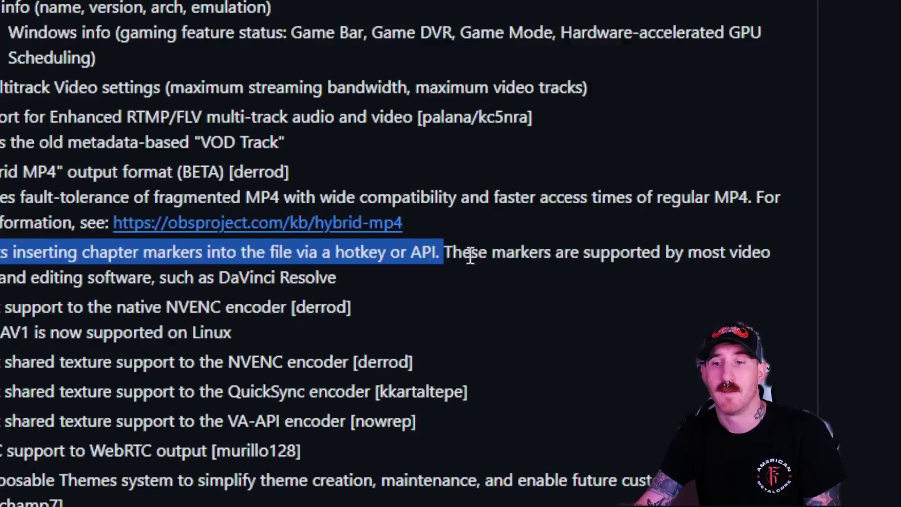
pyautogui.moveTo(454, 254); pyautogui.dragTo(783, 277)
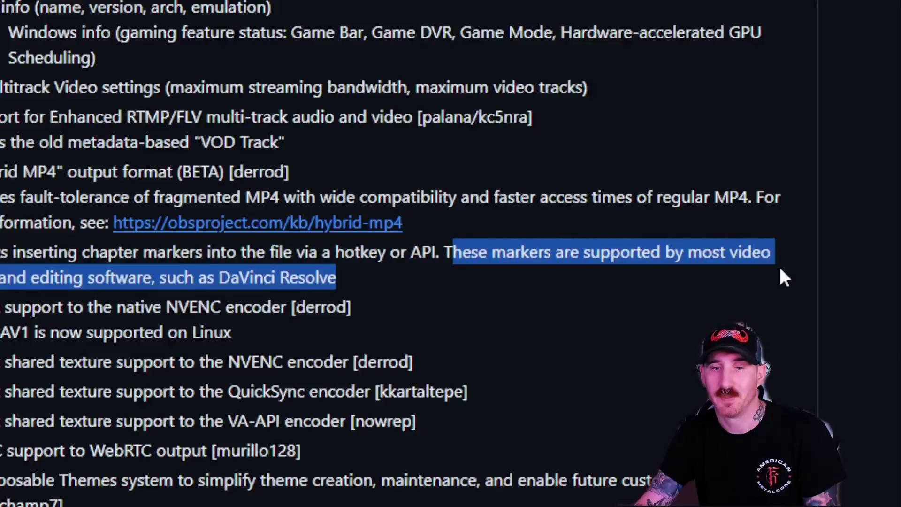
pyautogui.click(554, 254)
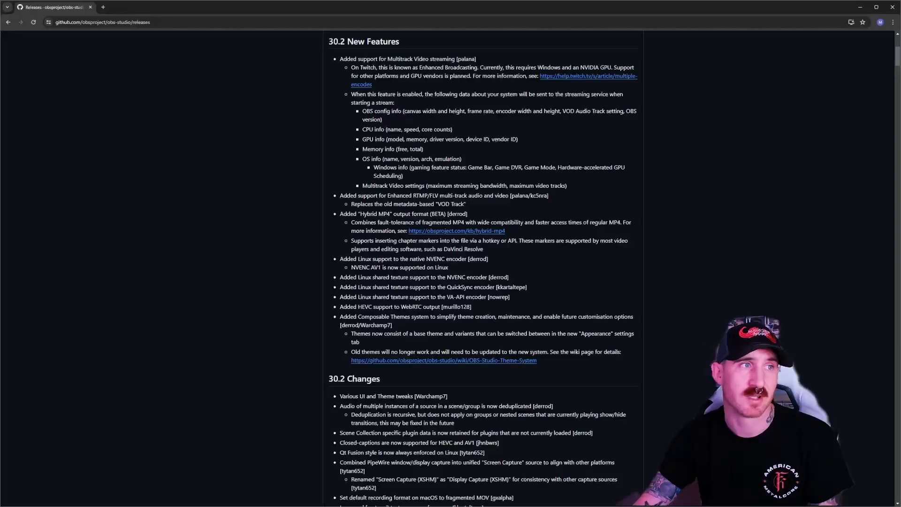
# Review the Write to file sub-action of OBS - Marker (Boss Fight) without changes, then bring up Stream Deck.
pyautogui.hotkey('alt', 'Tab')
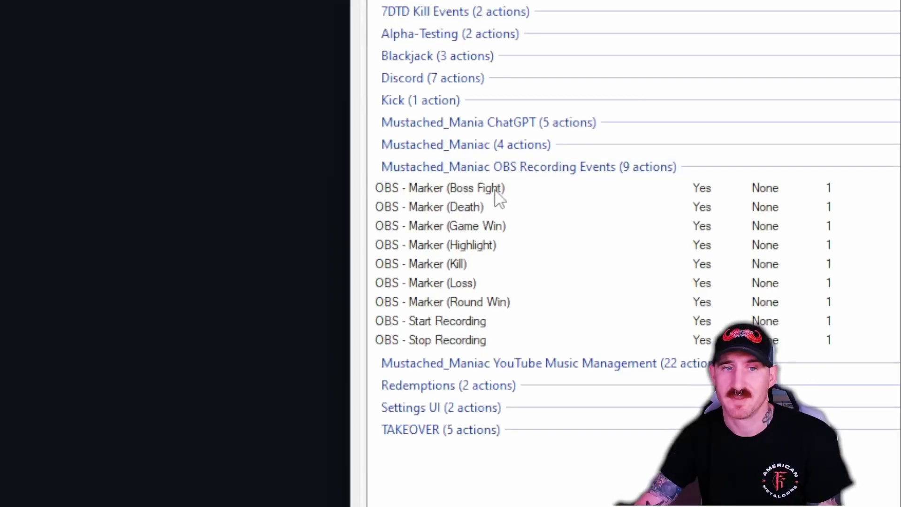
pyautogui.click(495, 192)
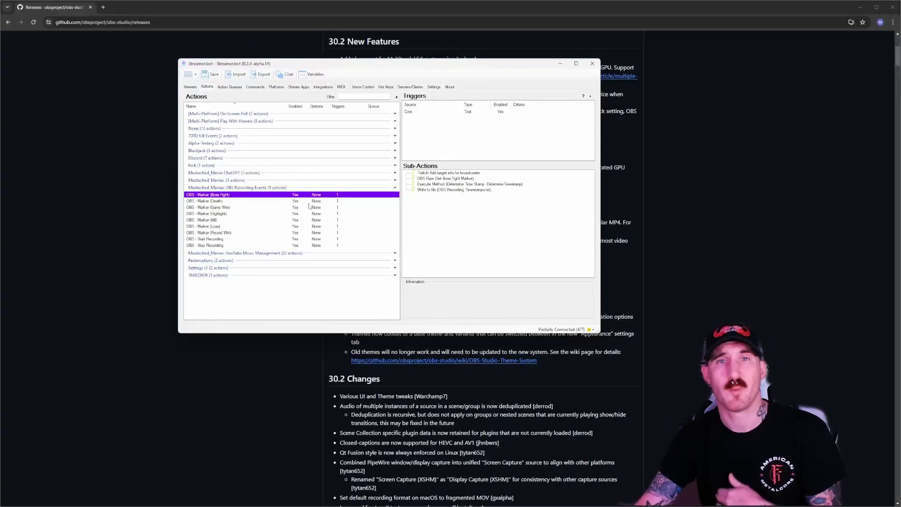
pyautogui.doubleClick(454, 190)
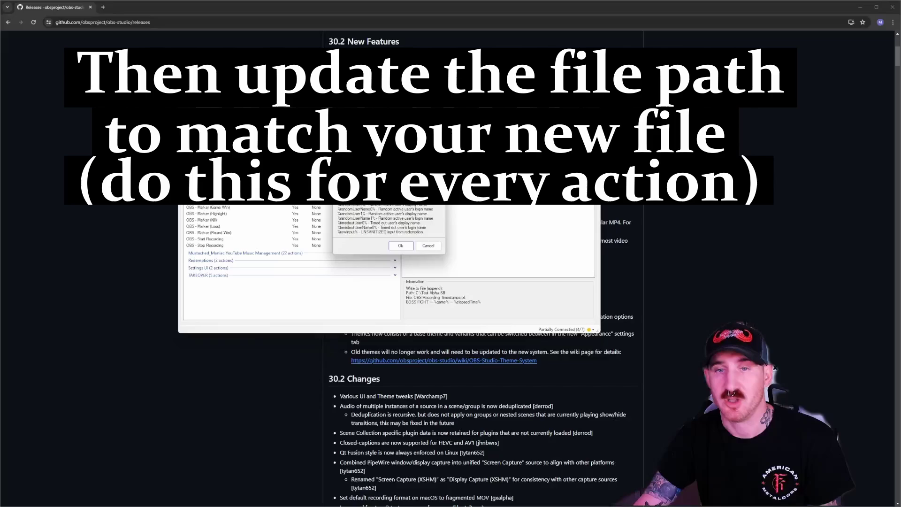
pyautogui.click(429, 246)
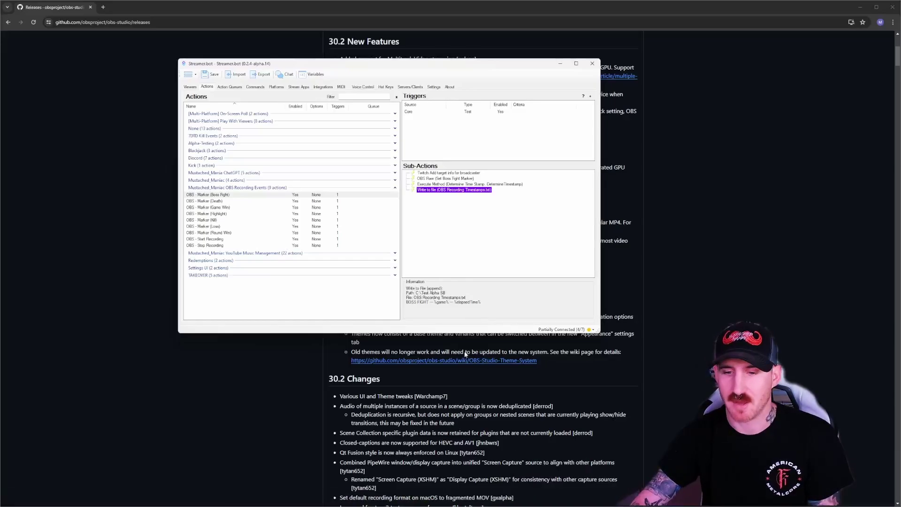
pyautogui.click(536, 498)
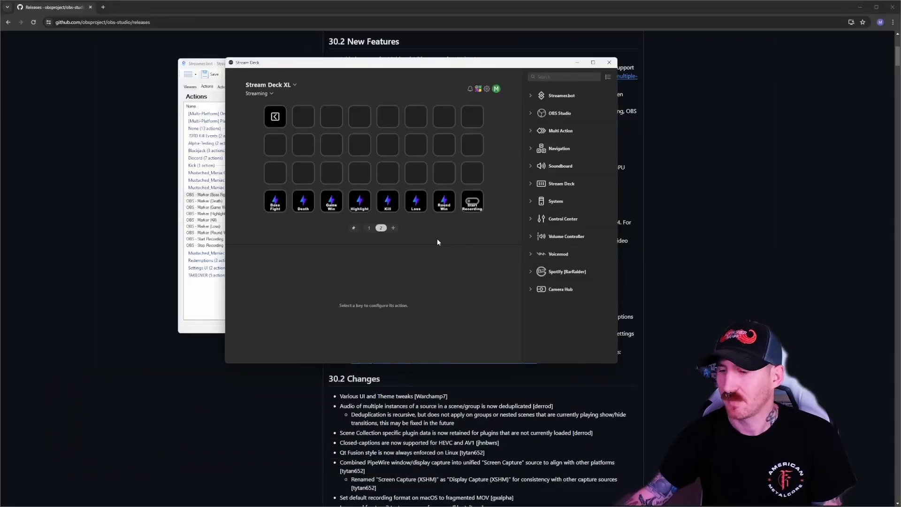
# Minimize Stream Deck and Streamer.bot to clear the screen.
pyautogui.click(577, 62)
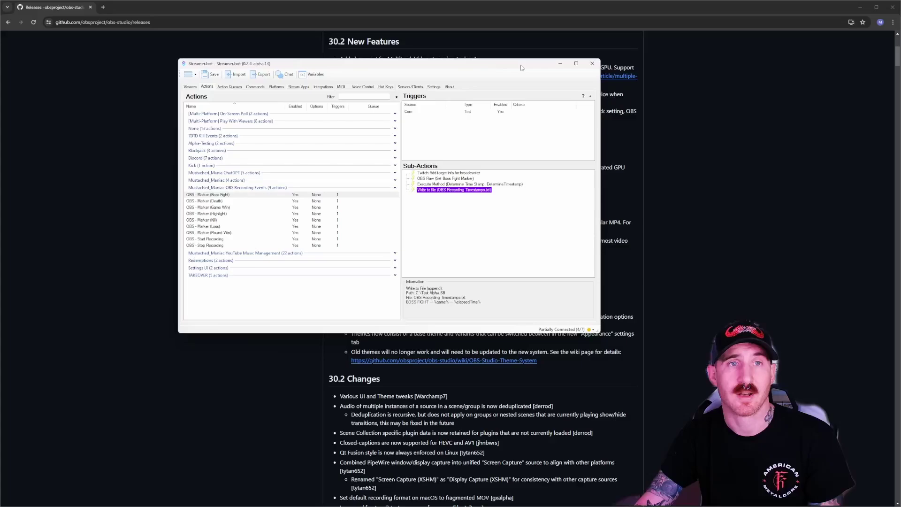
pyautogui.click(560, 65)
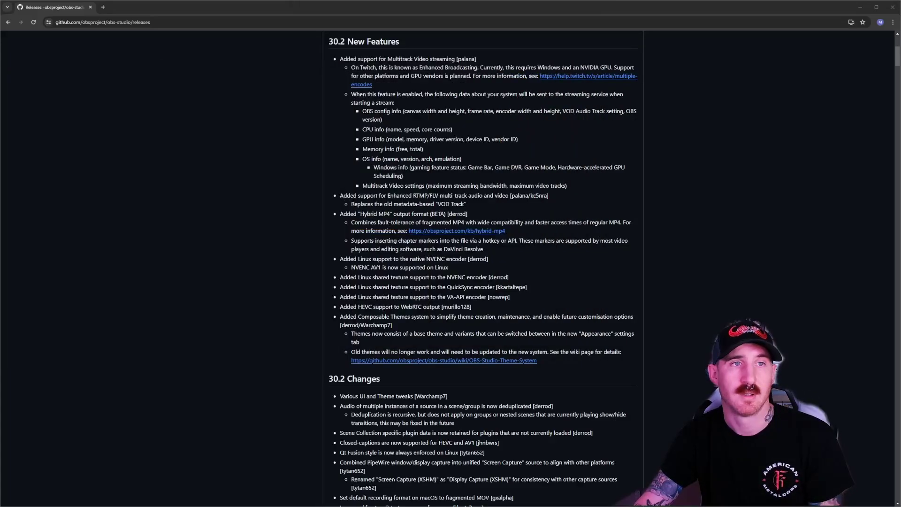
# In OBS Settings under Output > Recording, choose Hybrid MP4 [BETA] (.mp4) as the recording format.
pyautogui.click(860, 7)
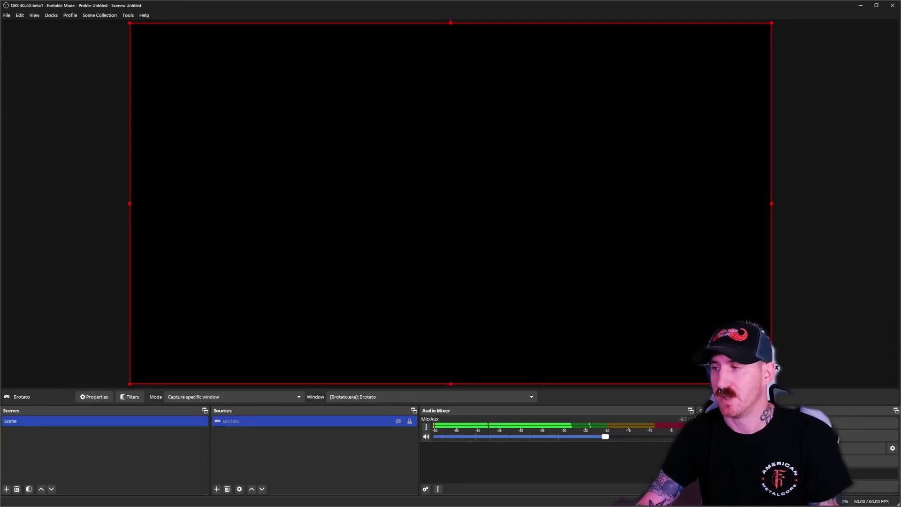
pyautogui.click(888, 473)
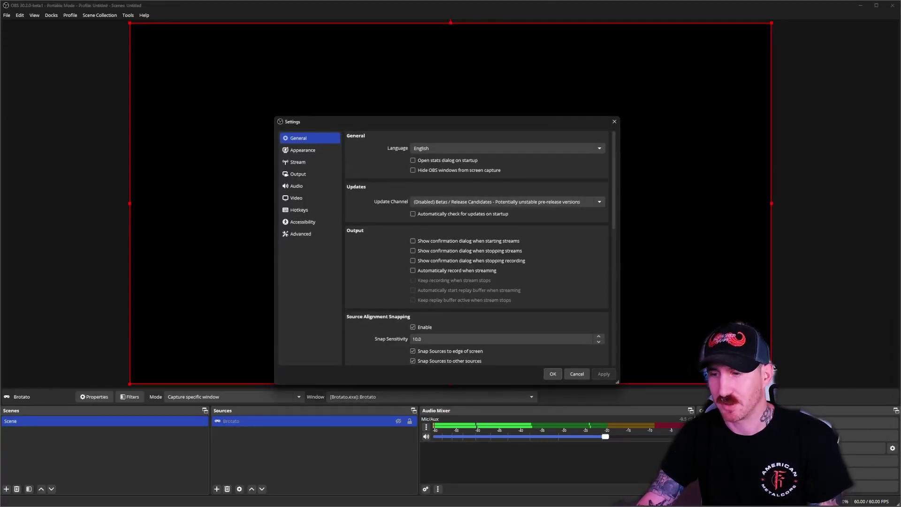
pyautogui.click(297, 173)
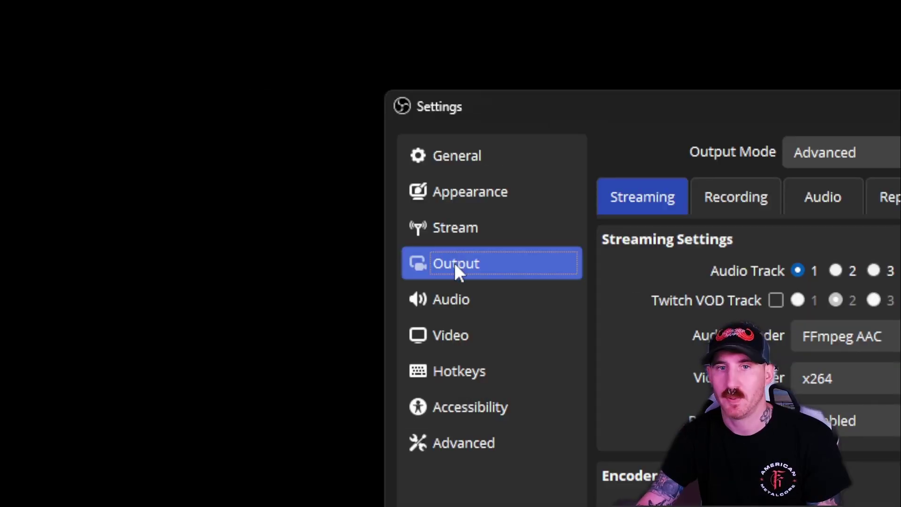
pyautogui.click(734, 197)
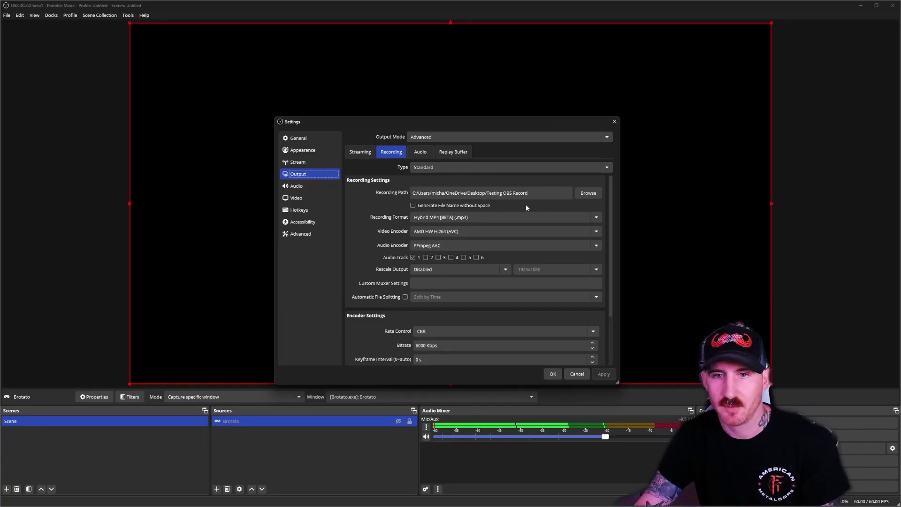
pyautogui.click(495, 216)
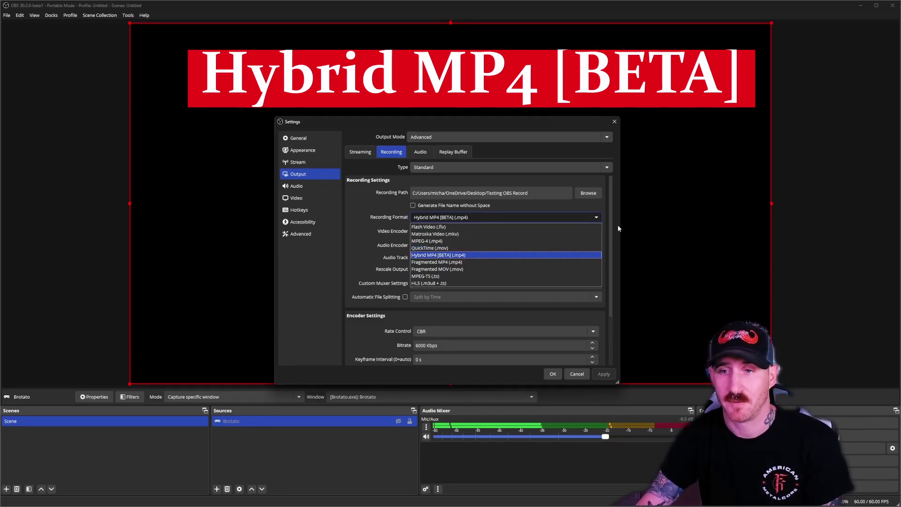
pyautogui.click(493, 255)
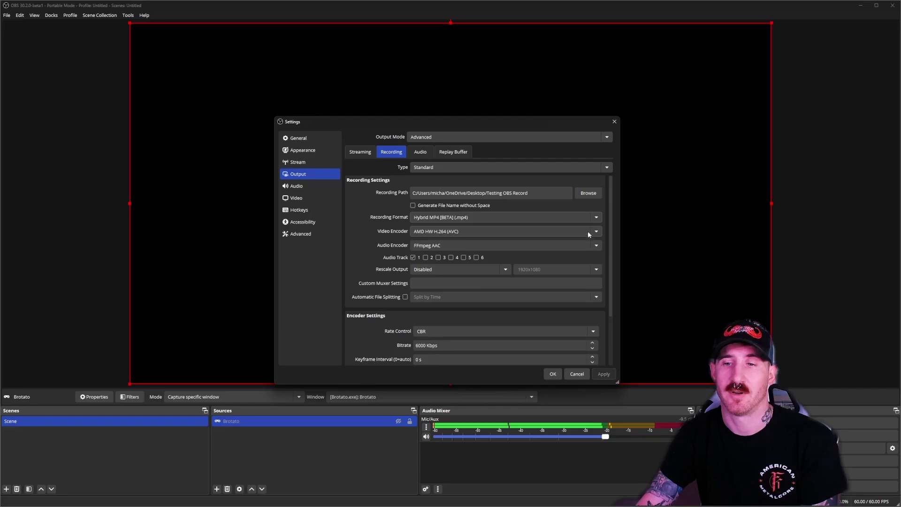
# Keep AMD HW H.264 (AVC) as the video encoder, review the recording settings, and save with OK.
pyautogui.click(597, 232)
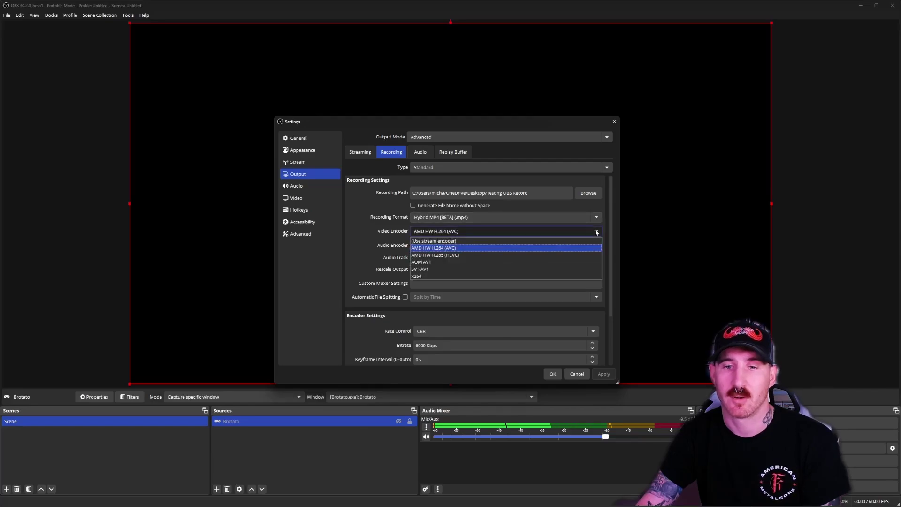
pyautogui.click(580, 251)
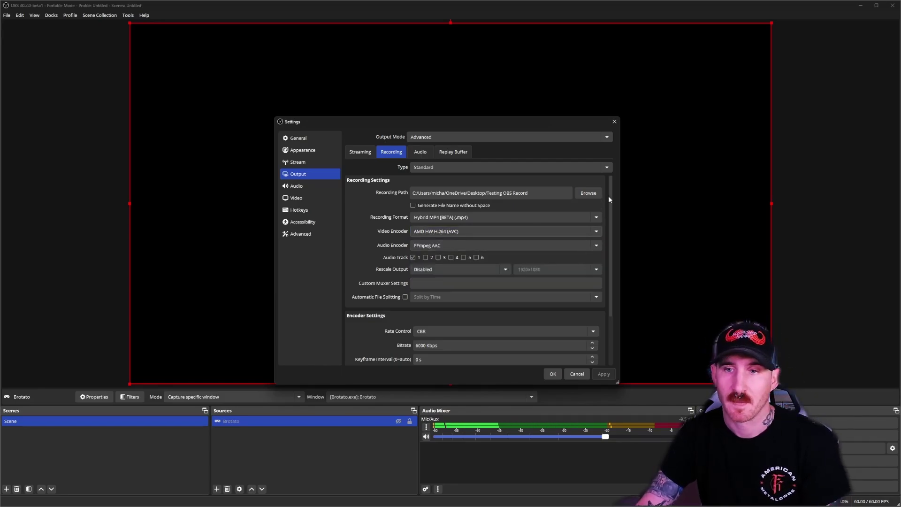
pyautogui.scroll(-3, 610, 204)
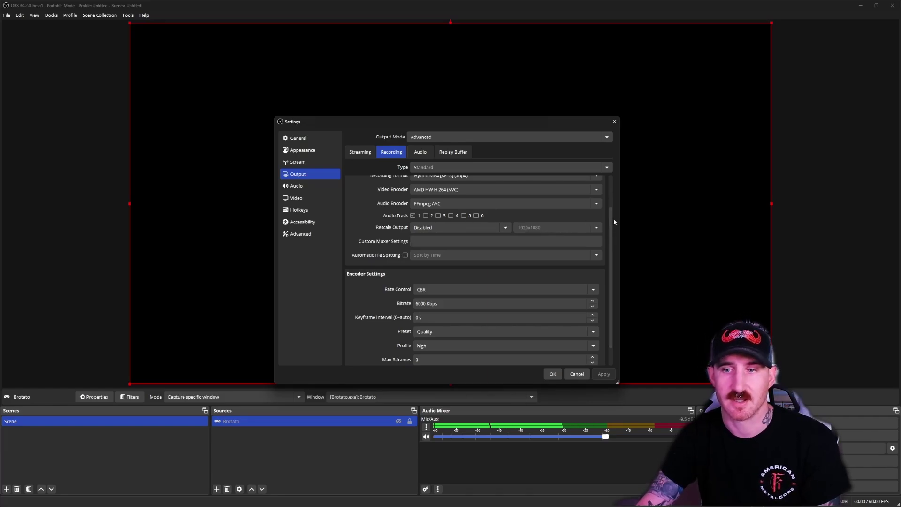
pyautogui.scroll(-2, 611, 223)
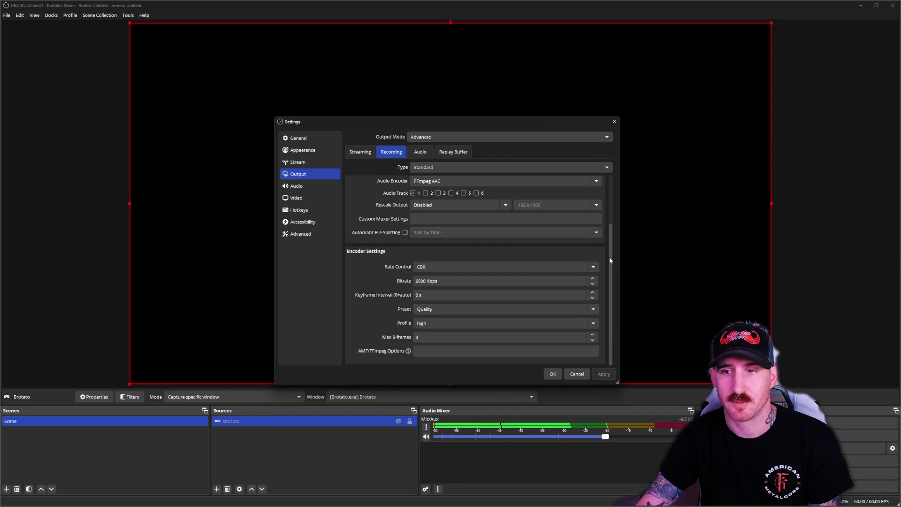
pyautogui.scroll(2, 501, 215)
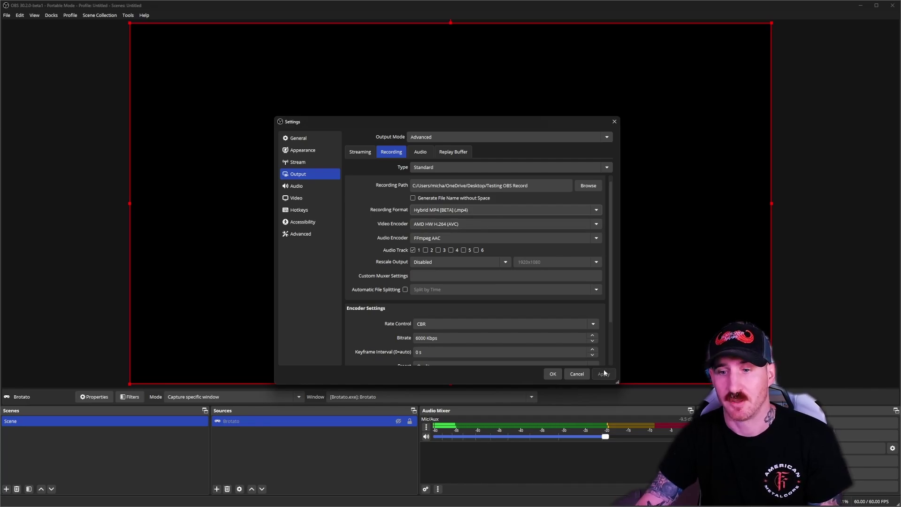
pyautogui.click(553, 374)
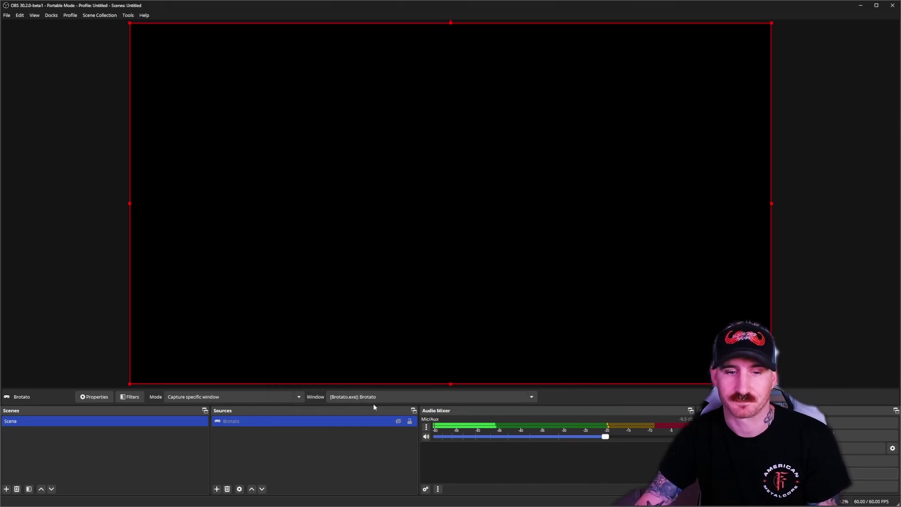
# Make the Brotato game capture visible and start recording with F9.
pyautogui.click(399, 421)
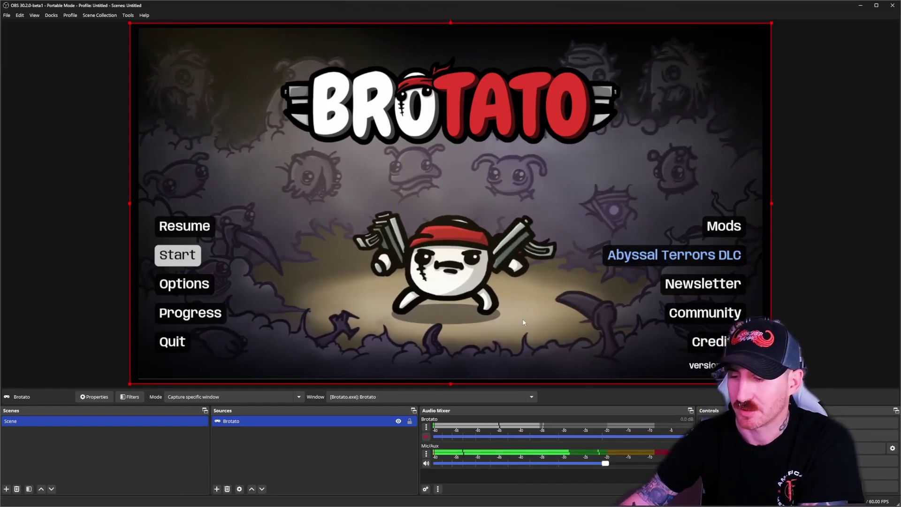
pyautogui.press('F9')
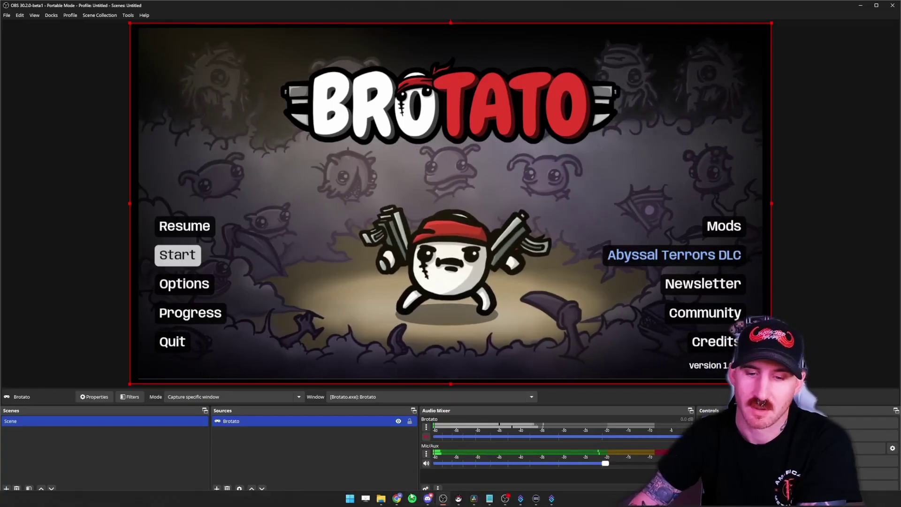
# Open OBS Recording Timestamps.txt from the Test Alpha SB folder in Notepad.
pyautogui.moveTo(383, 500)
pyautogui.click(380, 472)
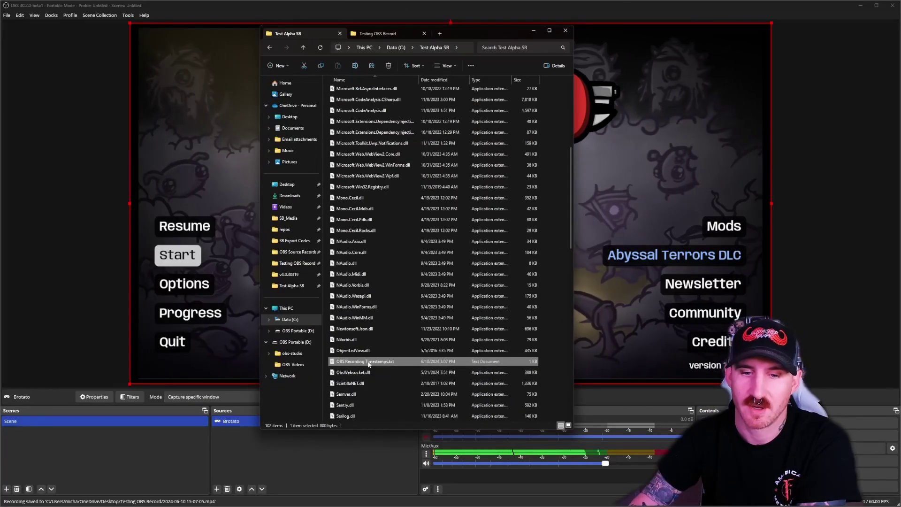
pyautogui.doubleClick(368, 365)
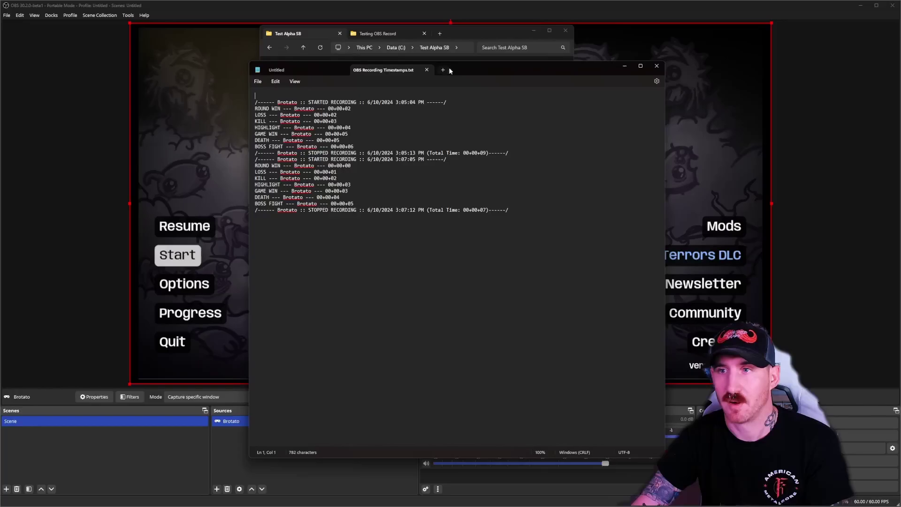
pyautogui.click(626, 69)
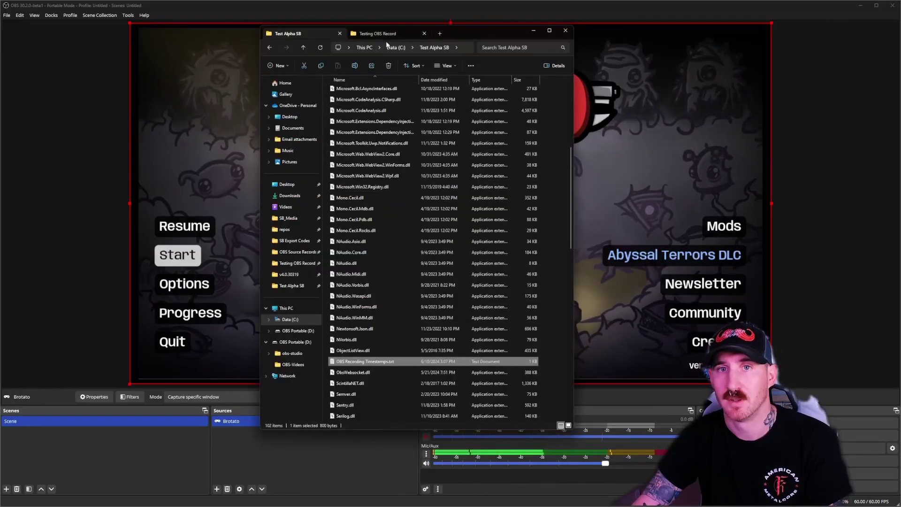
pyautogui.click(378, 34)
pyautogui.click(366, 47)
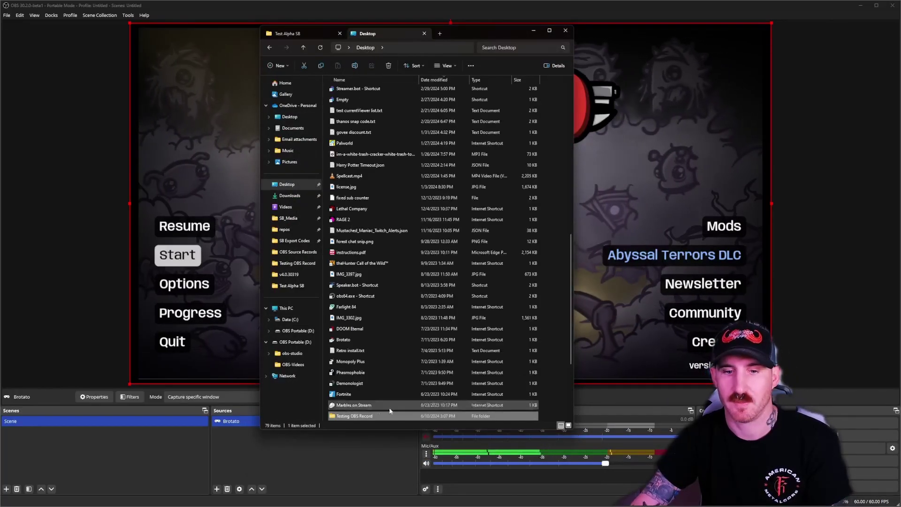
pyautogui.hotkey('alt', 'Left')
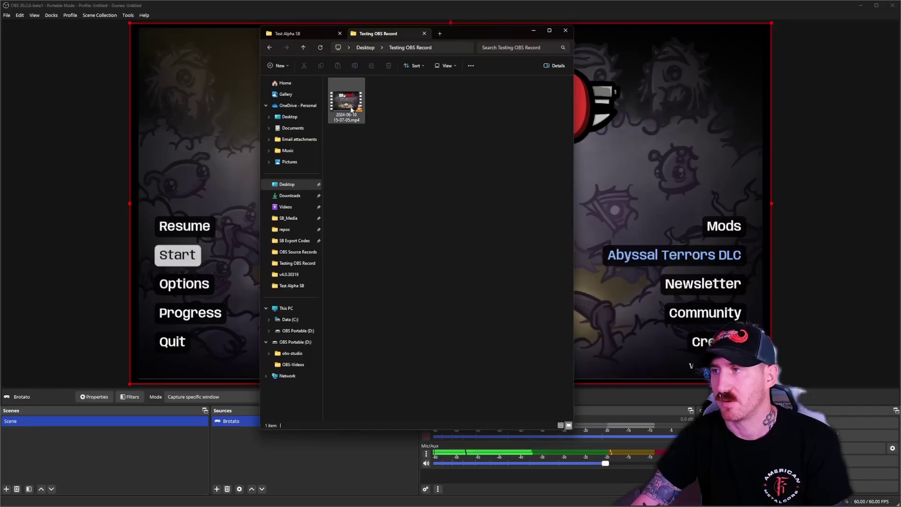
pyautogui.doubleClick(346, 102)
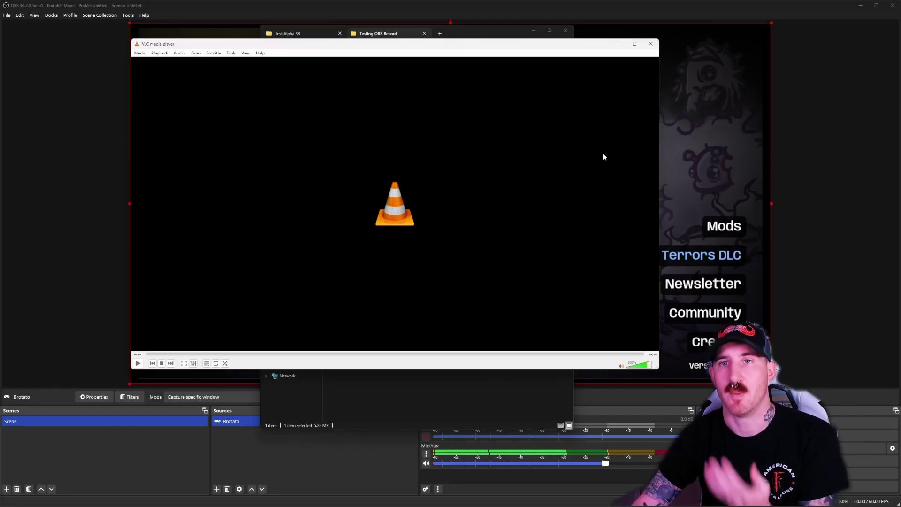
pyautogui.click(650, 44)
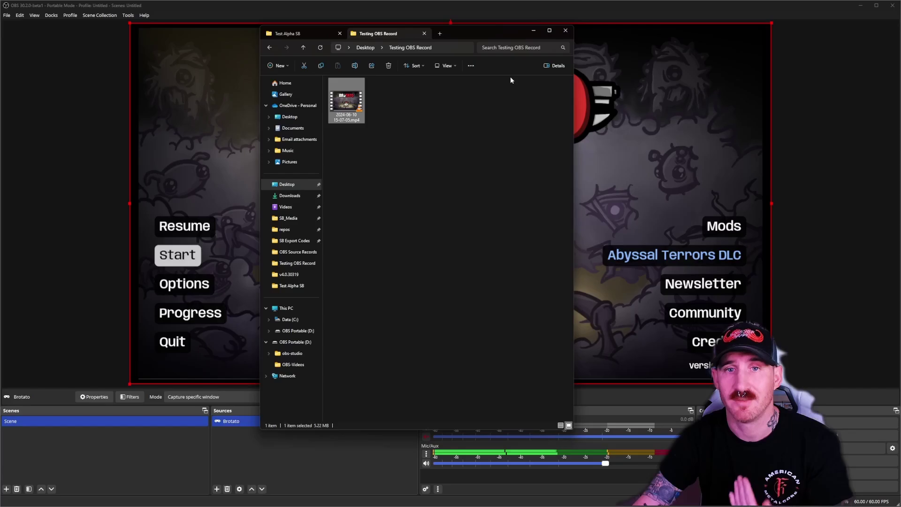
pyautogui.moveTo(486, 37); pyautogui.dragTo(900, 38)
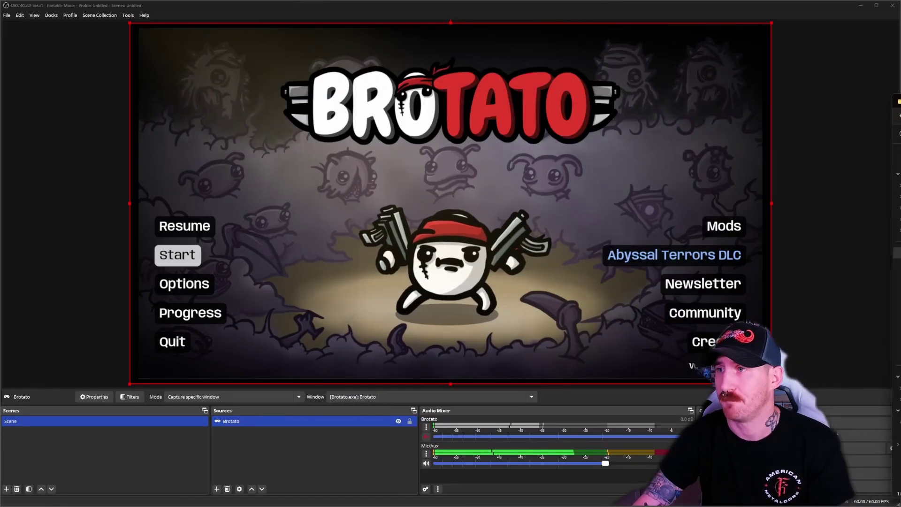
pyautogui.click(428, 499)
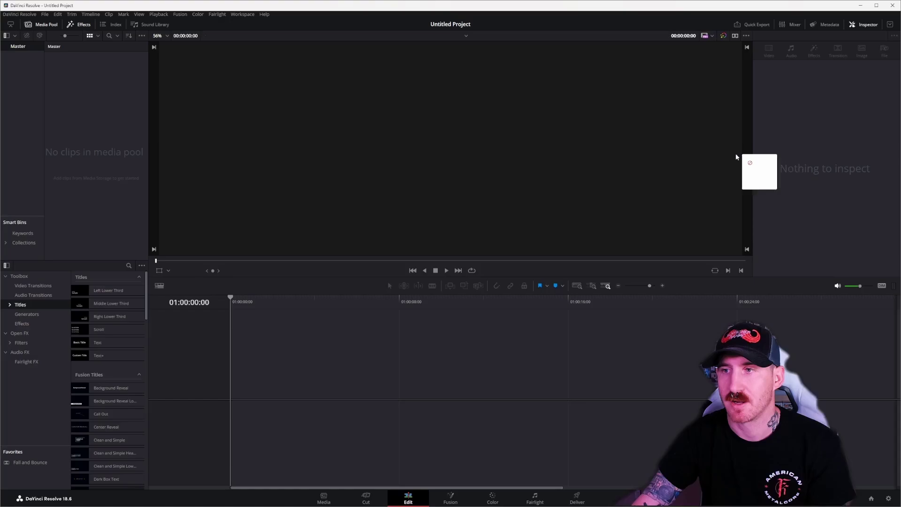
pyautogui.moveTo(736, 157); pyautogui.dragTo(48, 109)
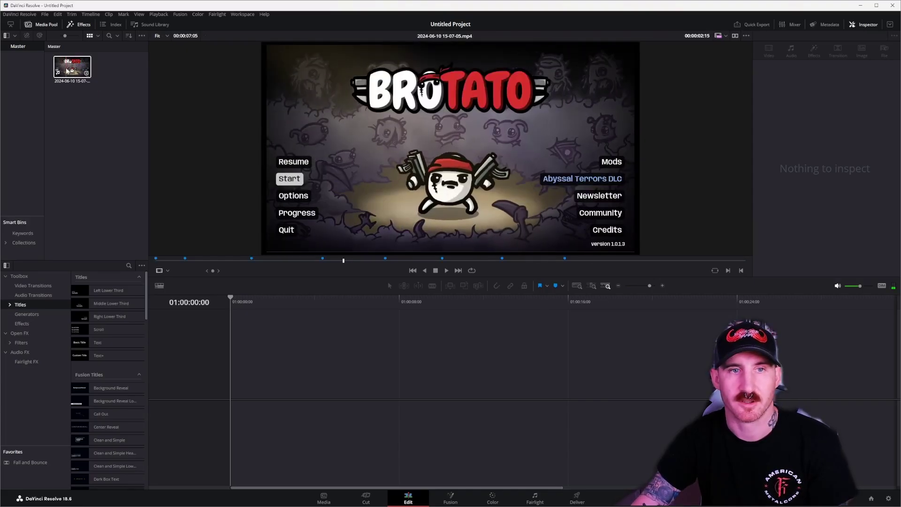
pyautogui.moveTo(71, 70); pyautogui.dragTo(232, 403)
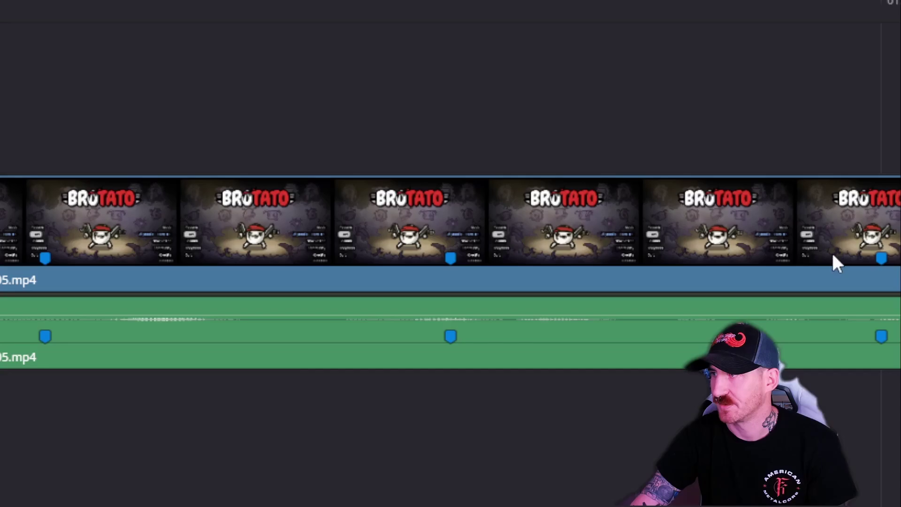
pyautogui.moveTo(473, 254)
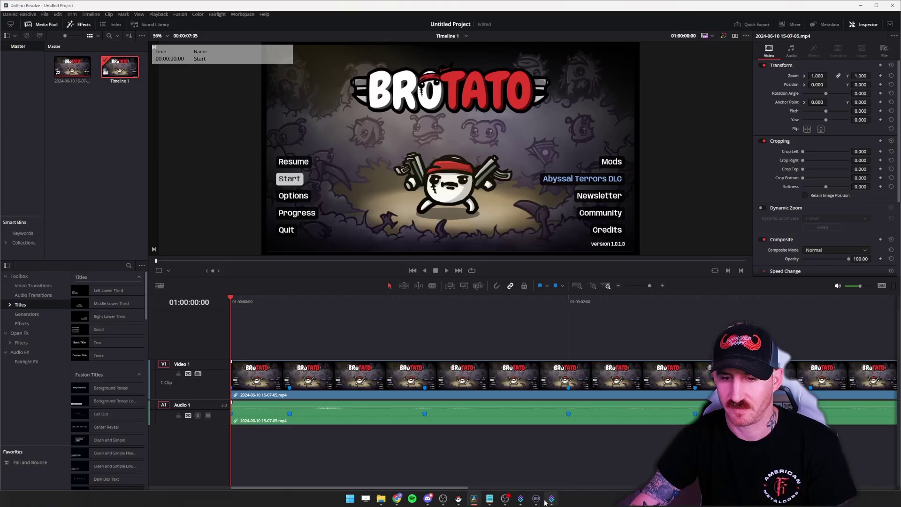
# Bring the Notepad timestamps list back in front of DaVinci Resolve.
pyautogui.click(489, 499)
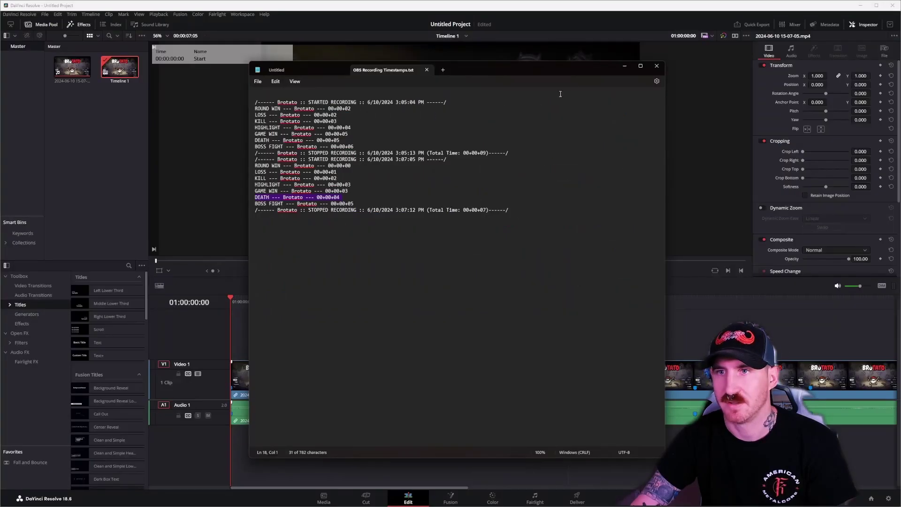
# Return to DaVinci Resolve's Timeline 1 and zoom out to show every chapter marker, including Boss Fight.
pyautogui.click(623, 63)
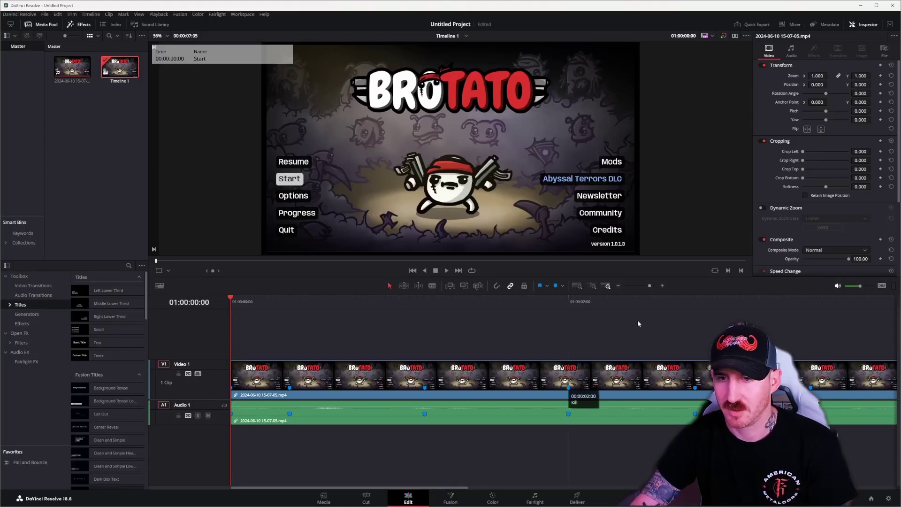
pyautogui.click(617, 285)
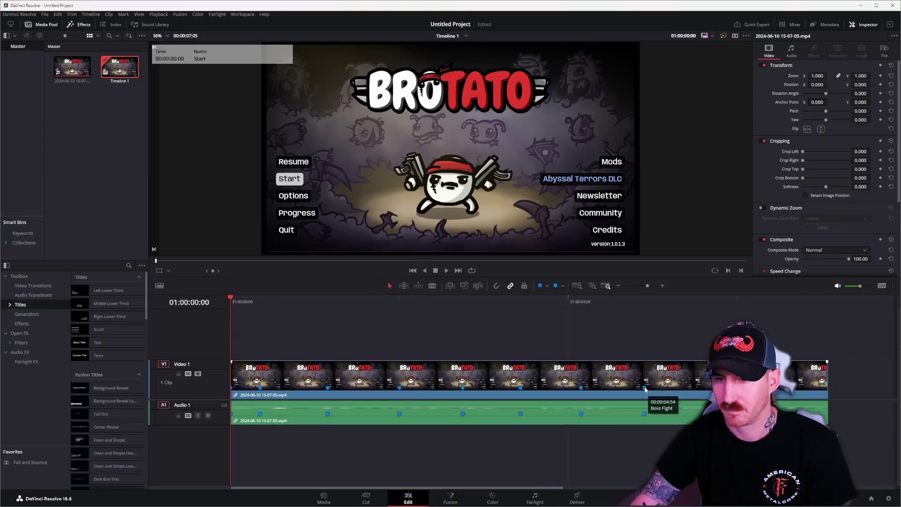